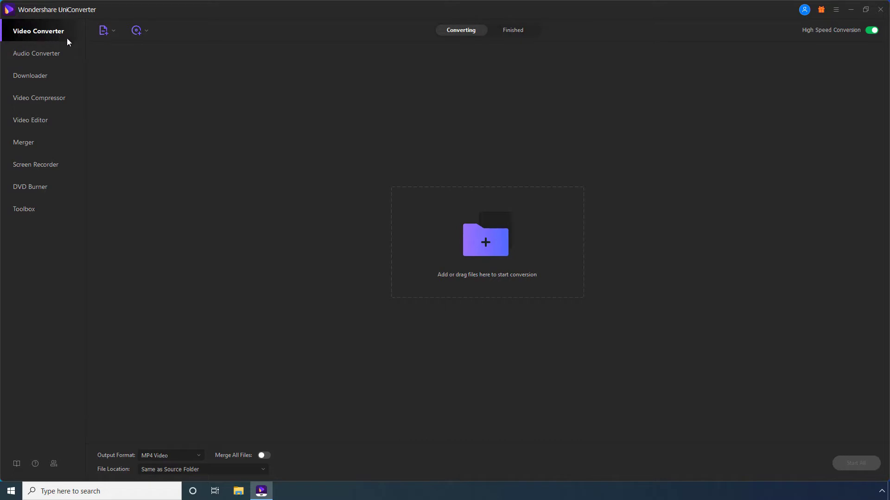
# Step: Load the Desktop video 'Wondershare UniConverter - Convert Video, Audio, and Anything' into the converter list
pyautogui.click(486, 251)
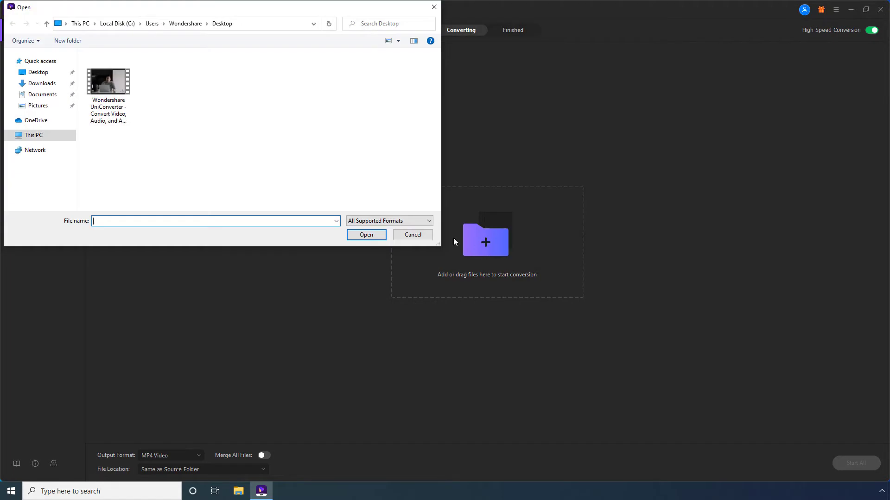
pyautogui.click(117, 91)
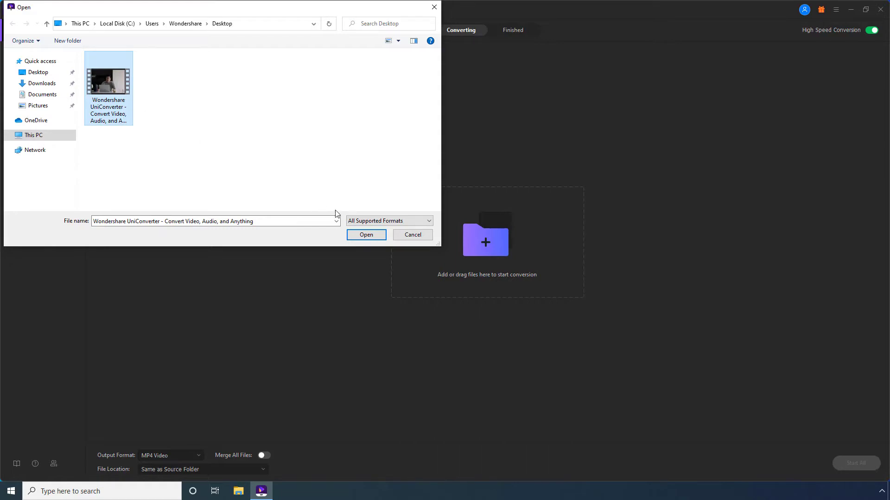
pyautogui.click(364, 231)
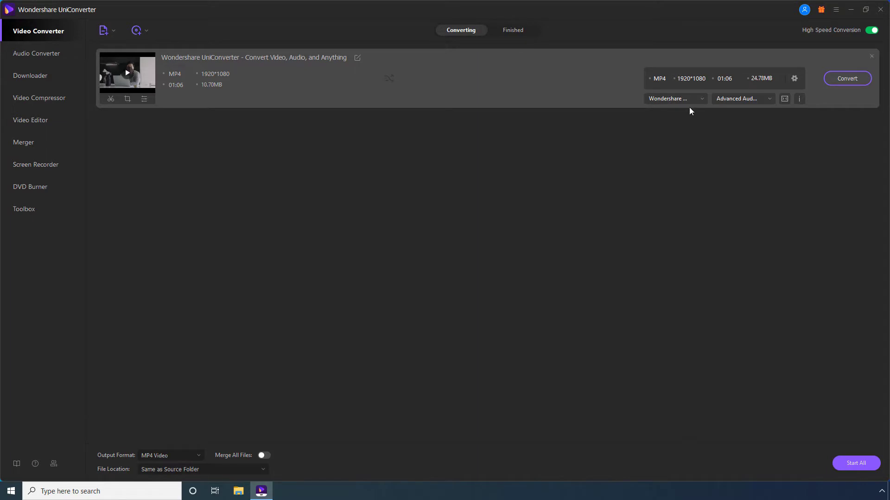
# Step: Try No subtitle and Keep all subtitle tracks, then settle on the embedded subtitle track
pyautogui.click(702, 99)
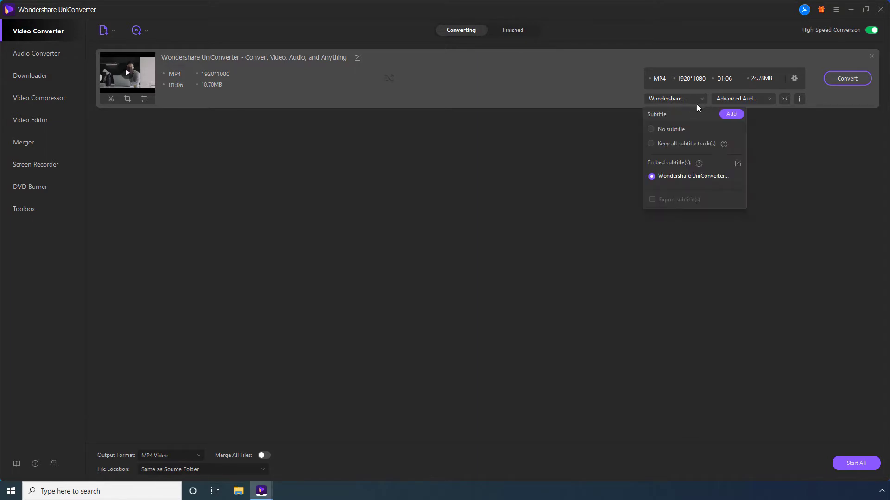
pyautogui.click(651, 129)
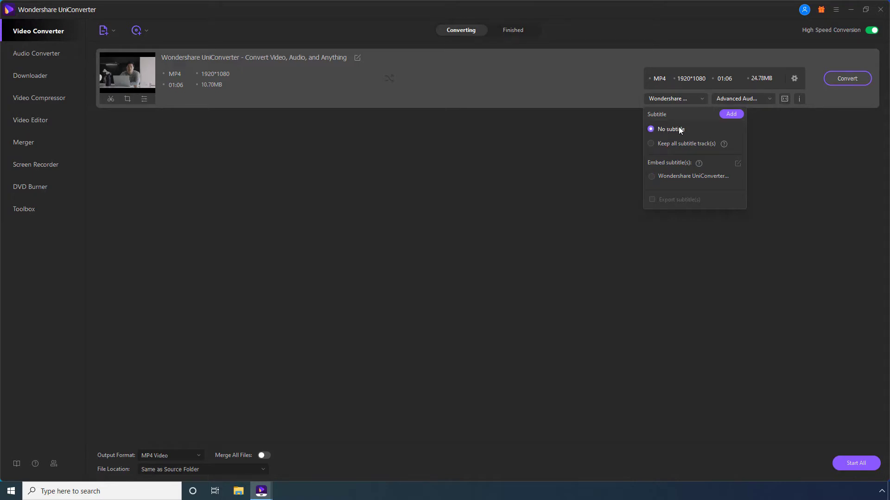
pyautogui.click(651, 144)
pyautogui.click(652, 177)
# Step: In the subtitle editor, find the 00:53:120 line and change 'audience' to 'Audience'
pyautogui.click(737, 164)
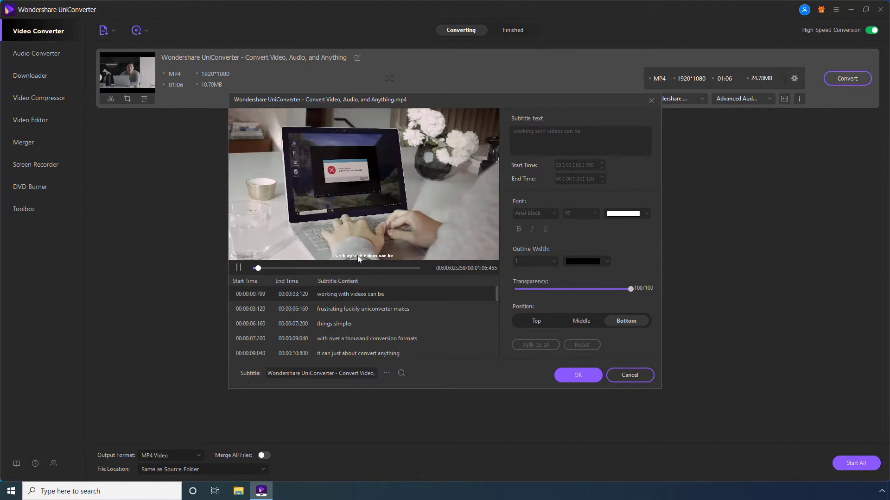
pyautogui.click(239, 268)
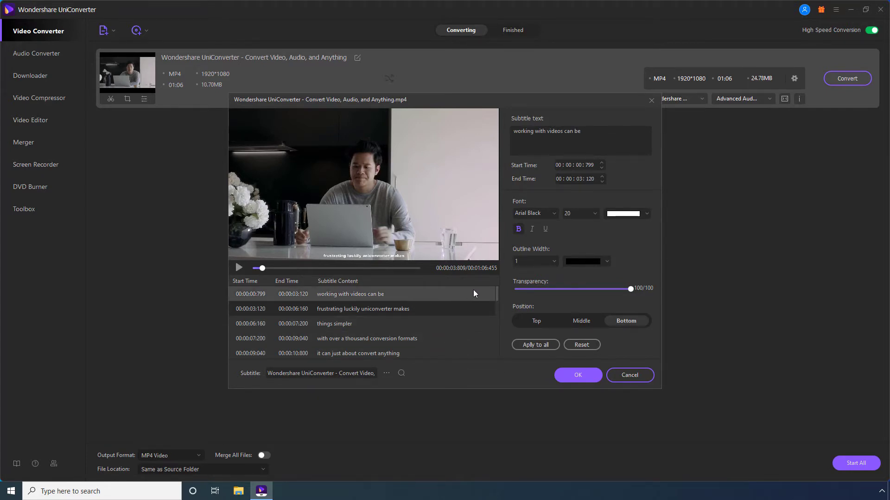
pyautogui.moveTo(497, 294); pyautogui.dragTo(496, 343)
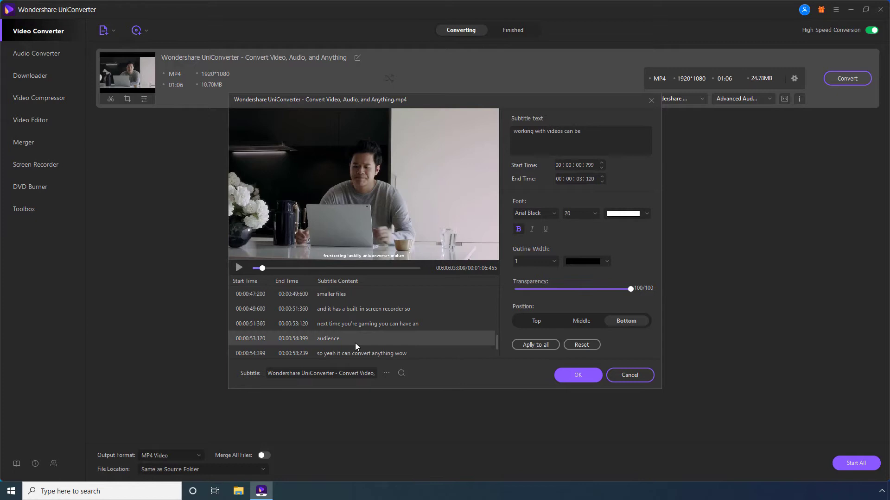
pyautogui.click(330, 340)
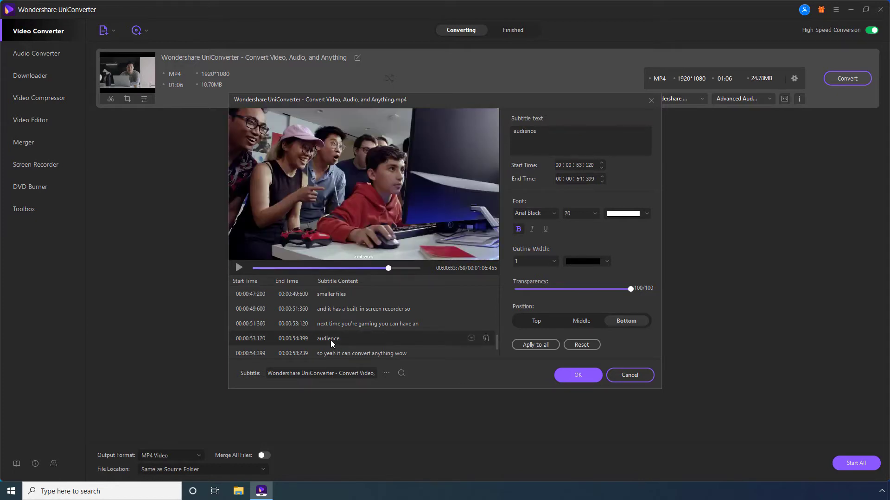
pyautogui.doubleClick(536, 133)
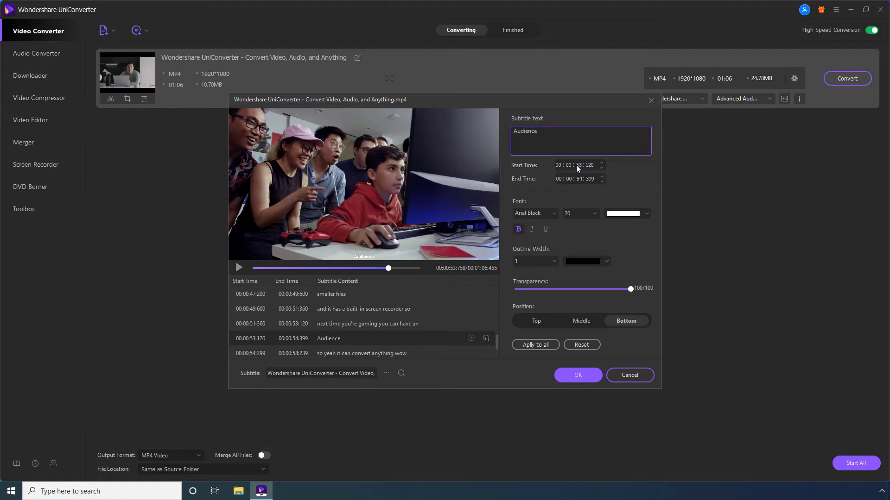
# Step: Review the subtitle font, size and colour options, keeping white text, and try italic
pyautogui.click(547, 215)
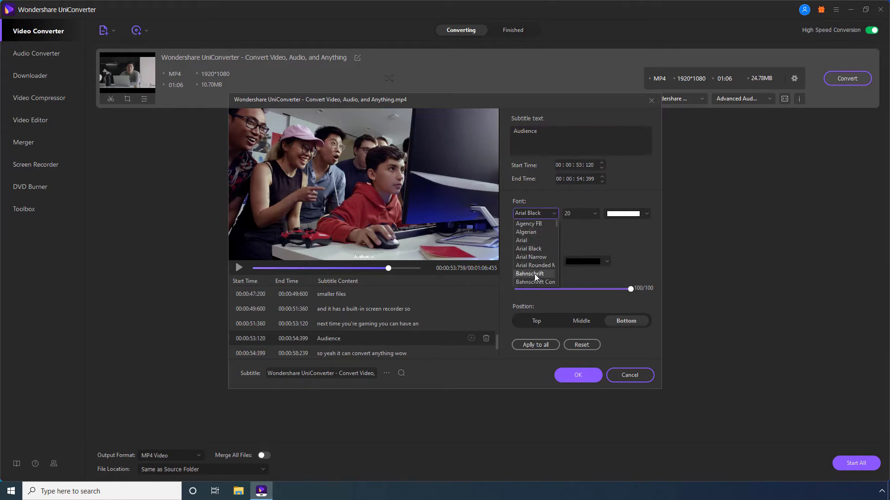
pyautogui.click(594, 213)
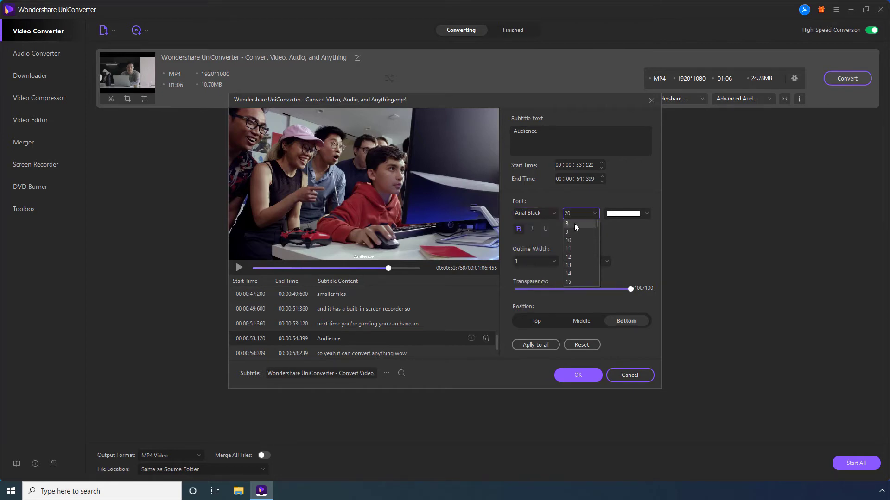
pyautogui.click(646, 214)
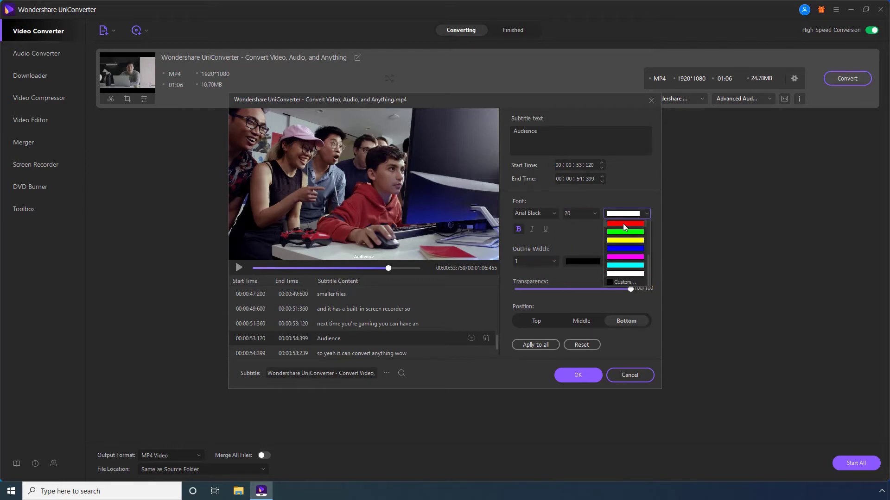
pyautogui.click(593, 228)
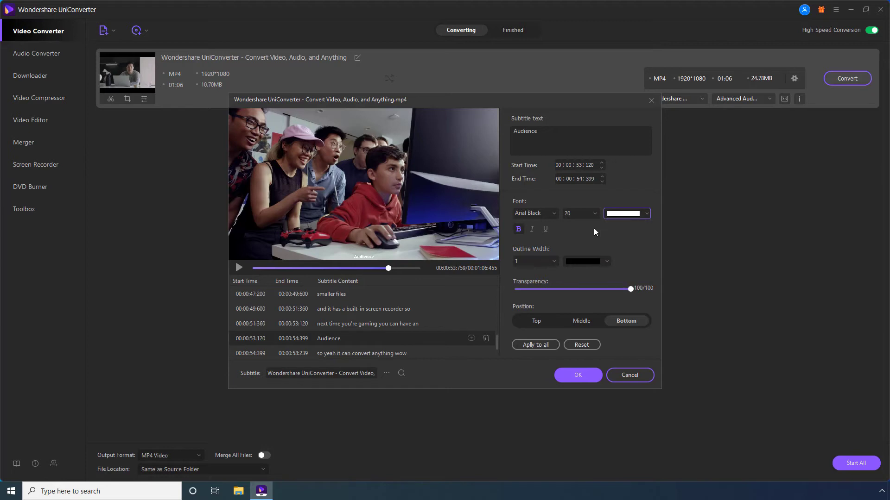
pyautogui.click(532, 229)
# Step: Set the subtitle outline width to 5 and the outline colour to green
pyautogui.click(553, 260)
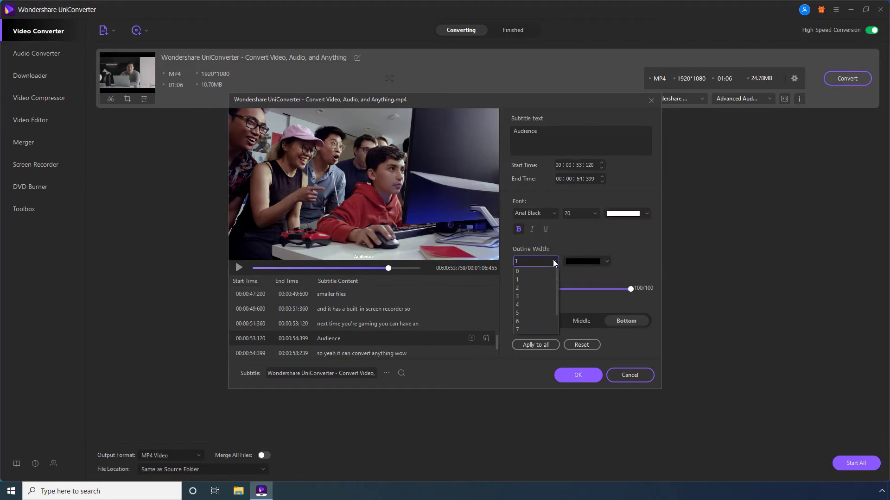
pyautogui.click(517, 313)
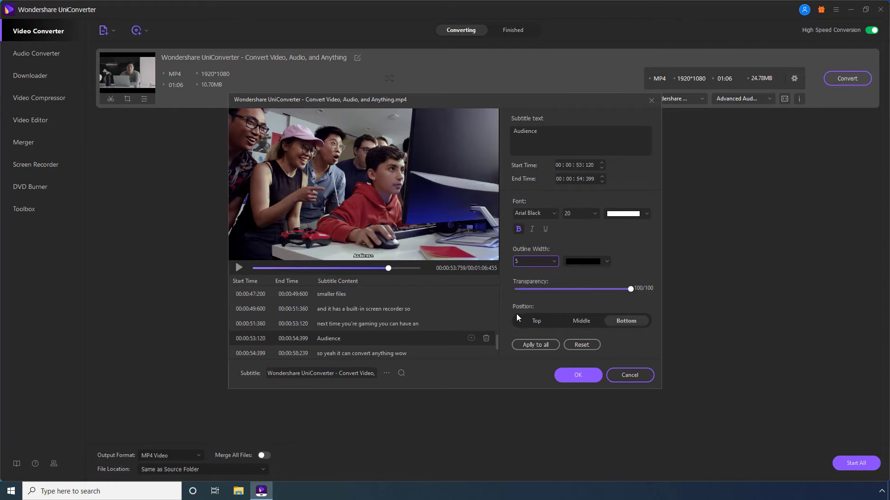
pyautogui.click(605, 262)
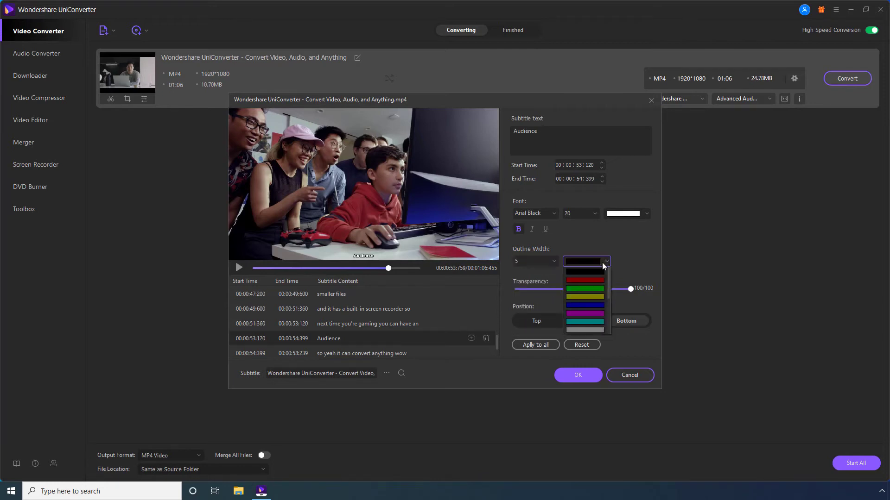
pyautogui.click(582, 290)
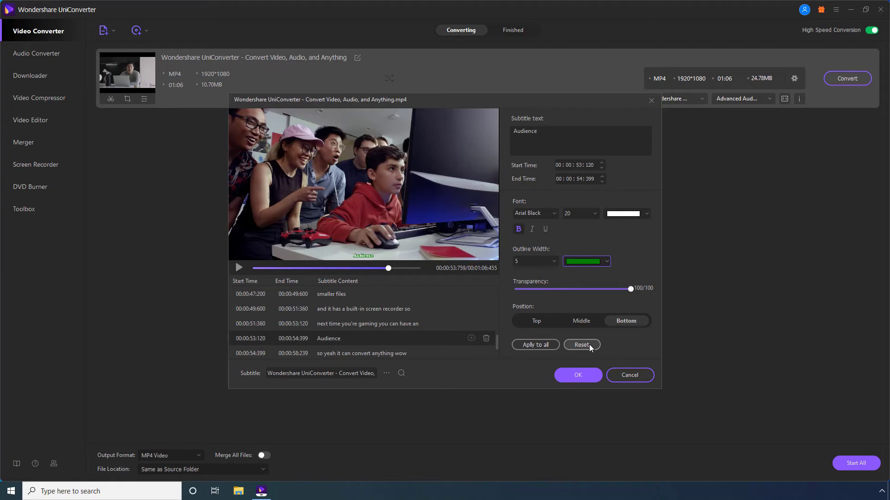
# Step: Confirm the subtitle edits, preview the subtitled video, then close the player
pyautogui.click(577, 374)
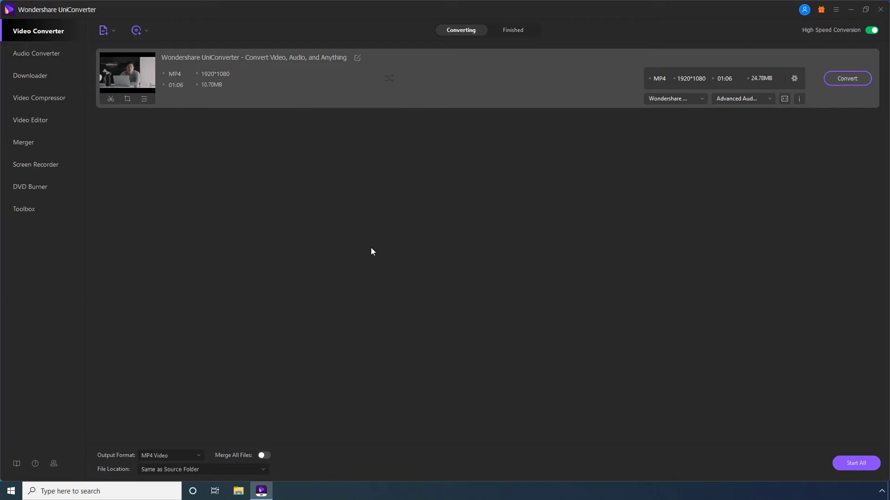
pyautogui.click(128, 74)
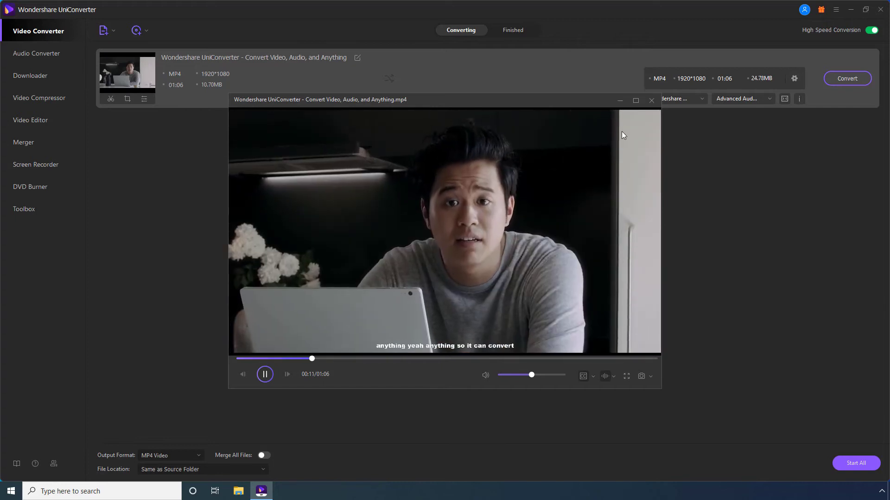
pyautogui.click(652, 100)
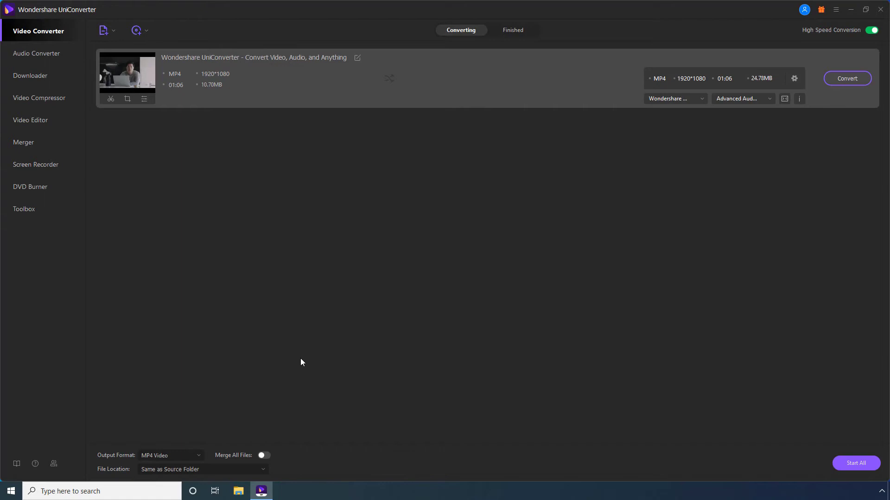
# Step: Convert the video to MP4 'Same as source' and check the 22.69MB result in Finished
pyautogui.click(200, 457)
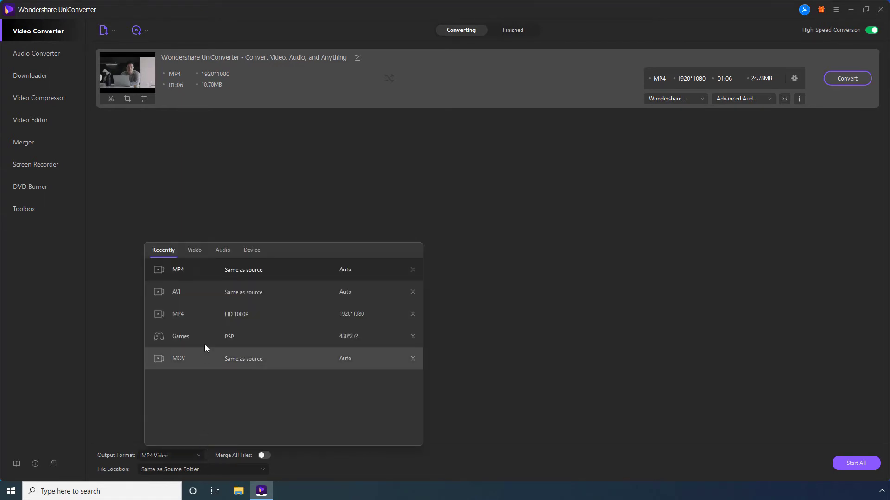
pyautogui.click(201, 251)
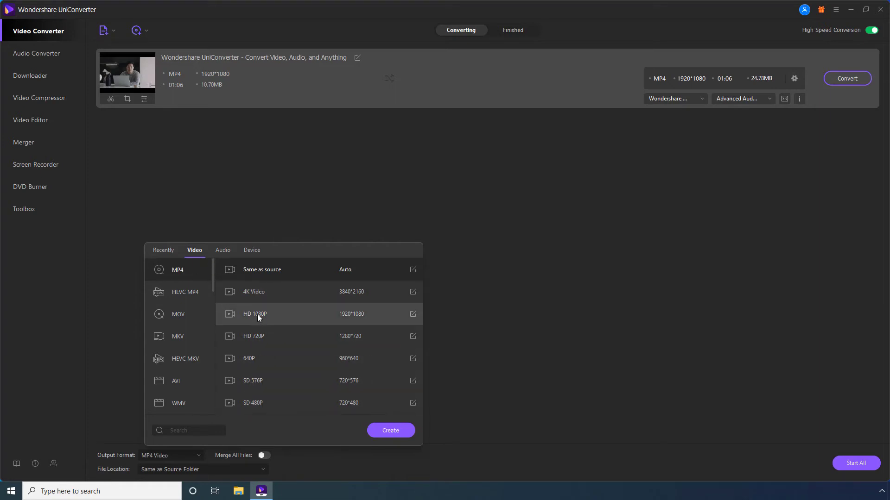
pyautogui.click(258, 276)
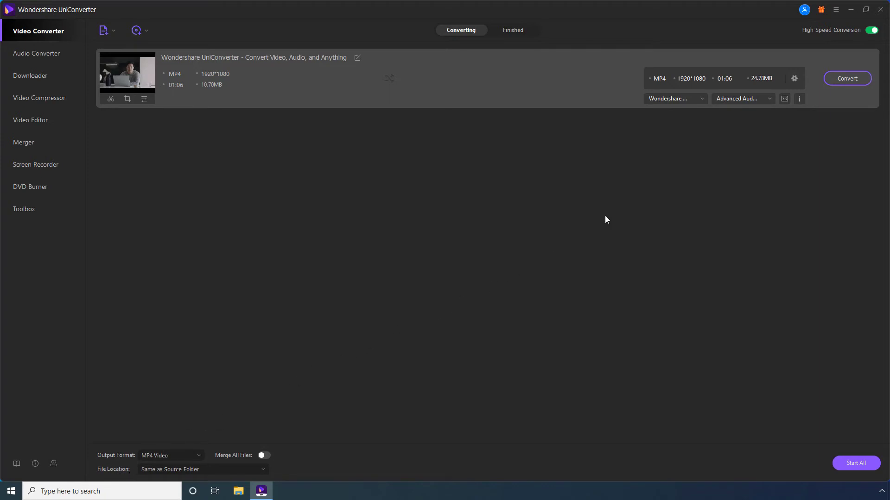
pyautogui.click(845, 79)
pyautogui.click(512, 31)
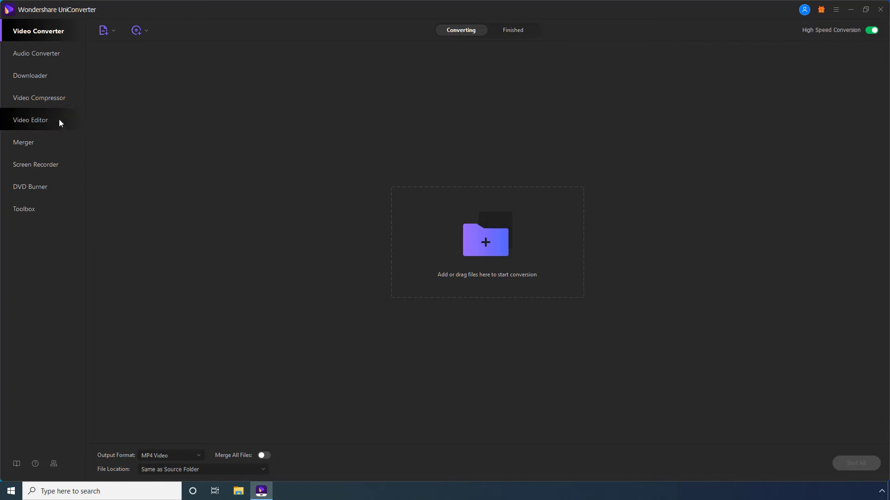
# Step: Open the Video Editor's Subtitle tool with the Wondershare UniConverter video from the Desktop
pyautogui.click(45, 121)
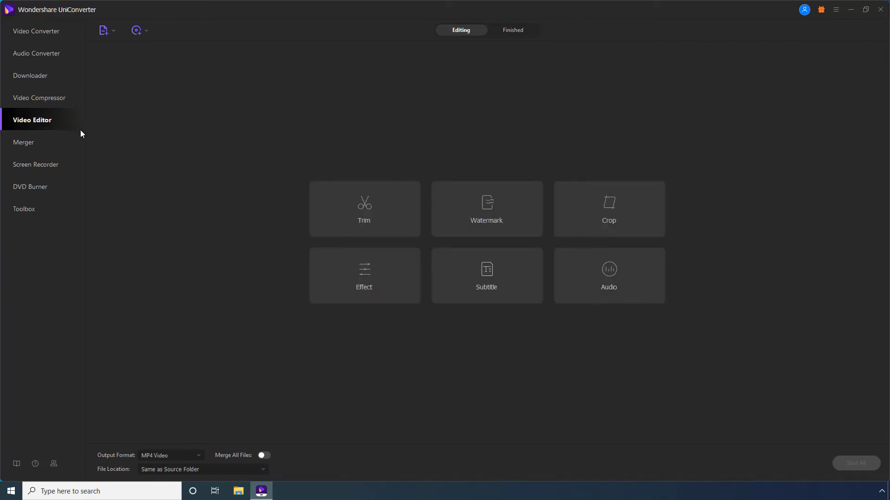
pyautogui.click(491, 273)
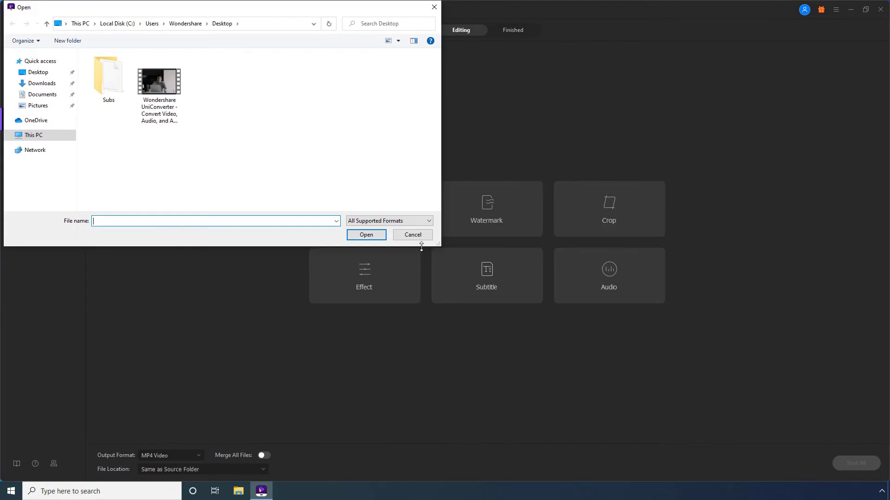
pyautogui.click(171, 98)
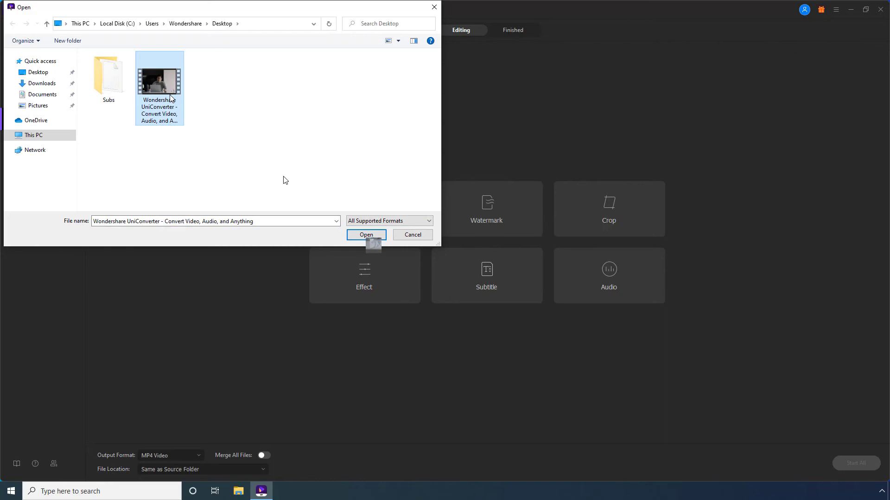
pyautogui.click(366, 239)
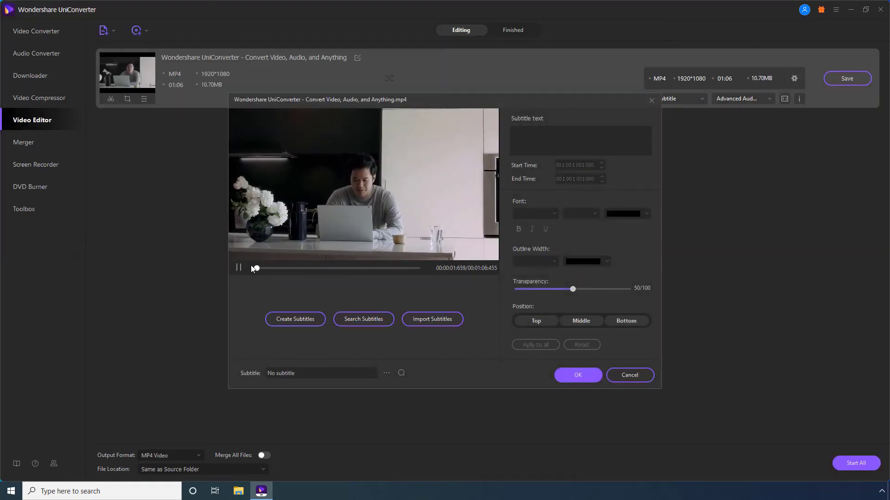
# Step: Create a subtitle line reading 'Videos of Wondershare', then delete it again
pyautogui.click(239, 268)
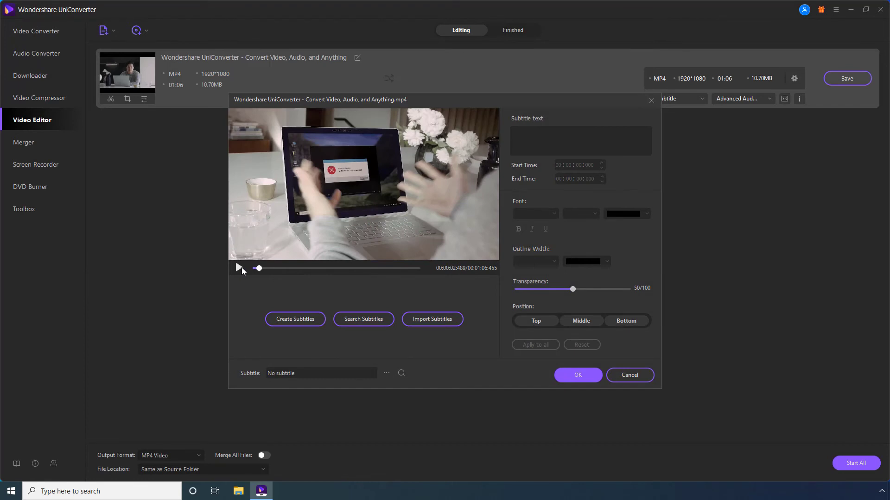
pyautogui.click(303, 321)
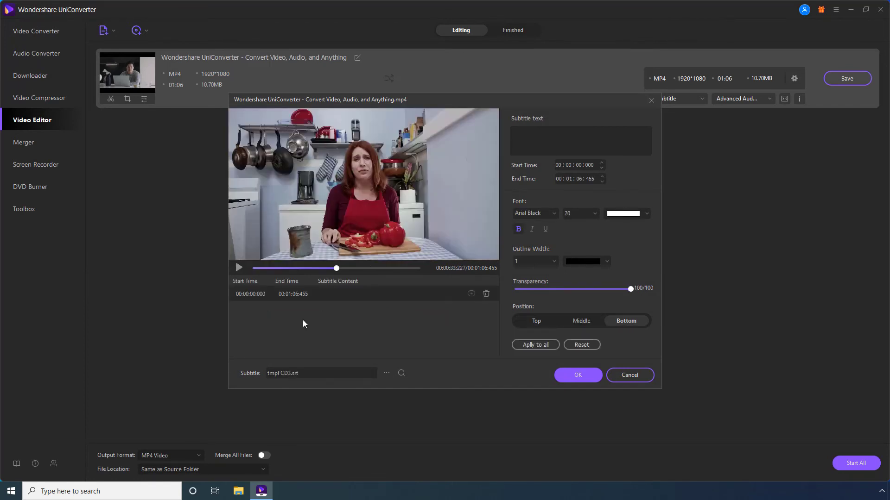
pyautogui.moveTo(335, 267); pyautogui.dragTo(255, 269)
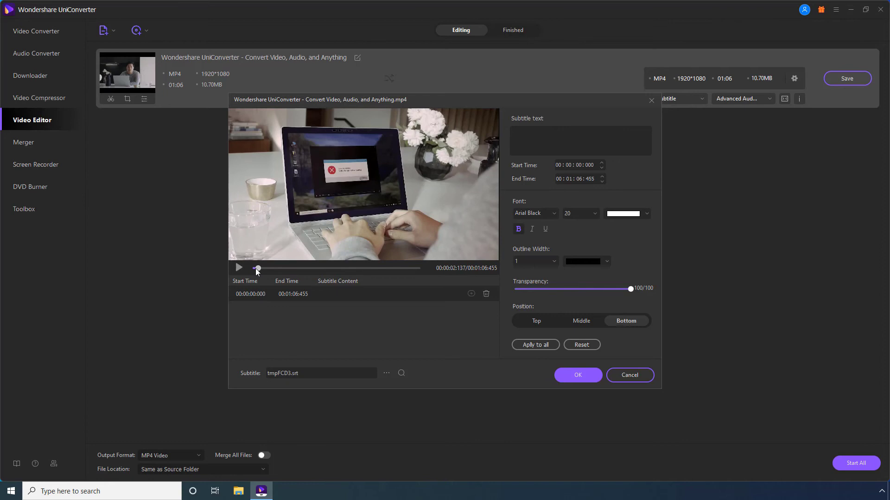
pyautogui.click(552, 131)
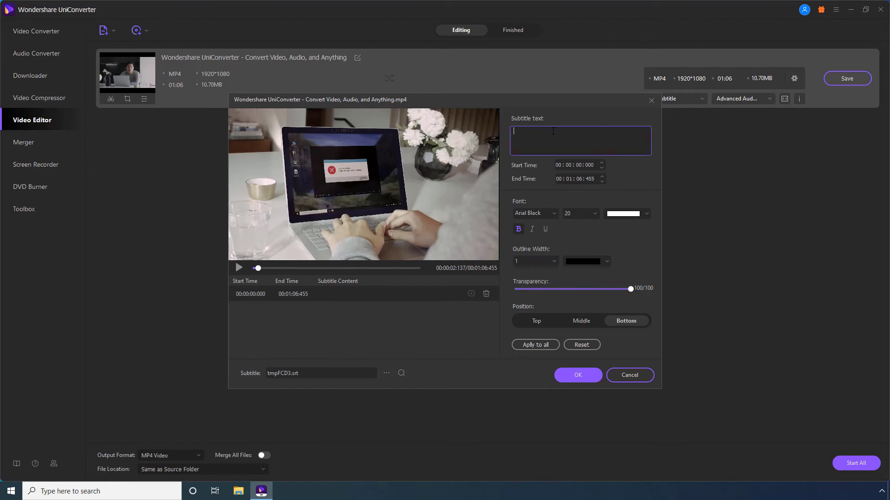
pyautogui.write('Videos of Wondershare')
pyautogui.click(485, 294)
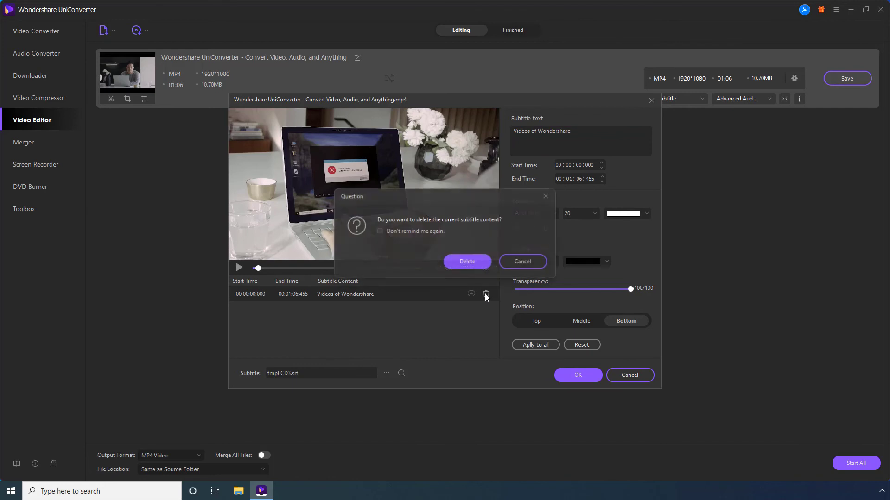
pyautogui.click(470, 265)
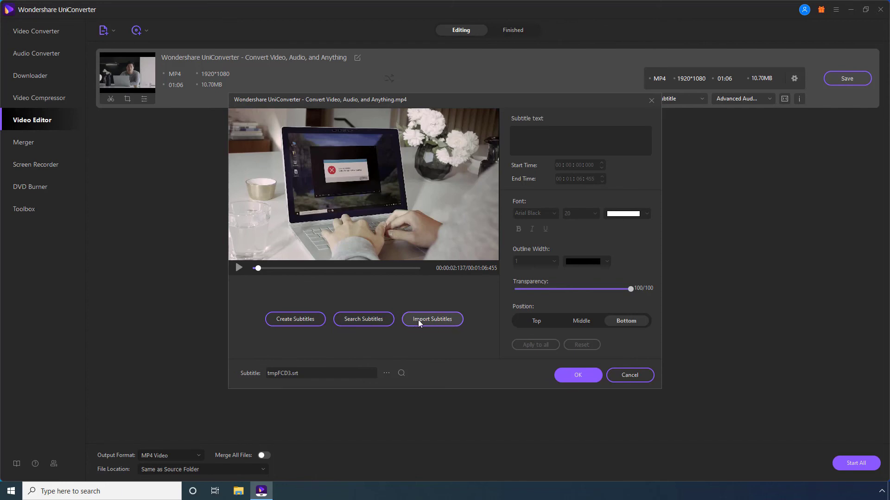
# Step: Import the .srt subtitle file from the Subs folder into the subtitle editor
pyautogui.click(438, 320)
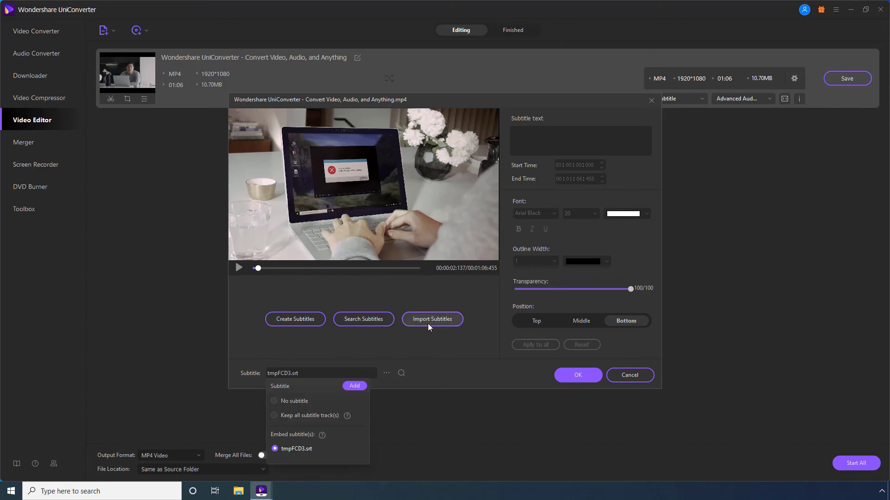
pyautogui.click(358, 385)
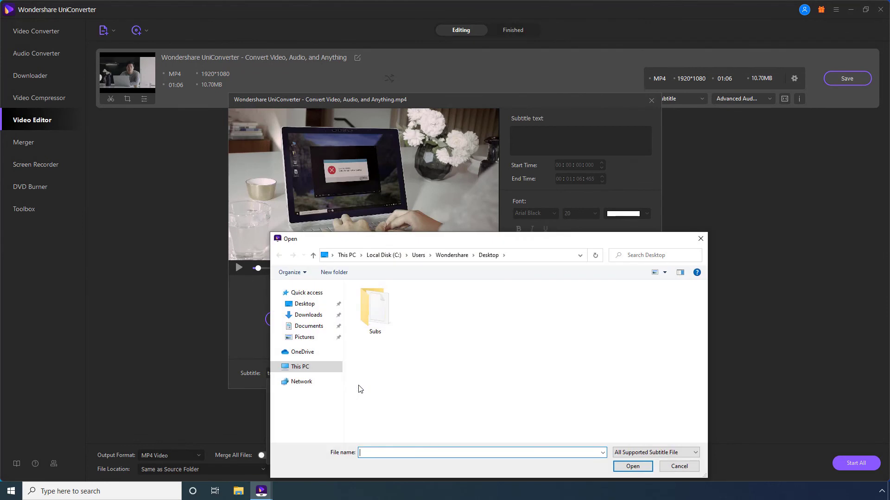
pyautogui.doubleClick(376, 316)
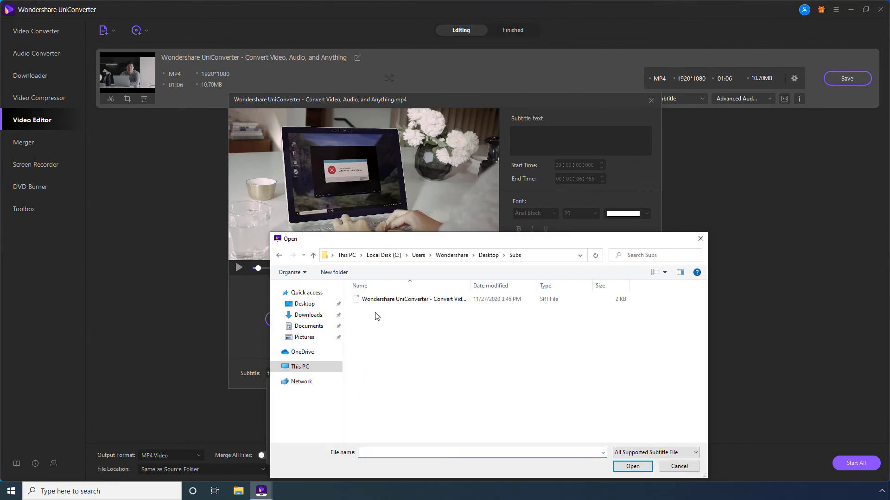
pyautogui.click(377, 302)
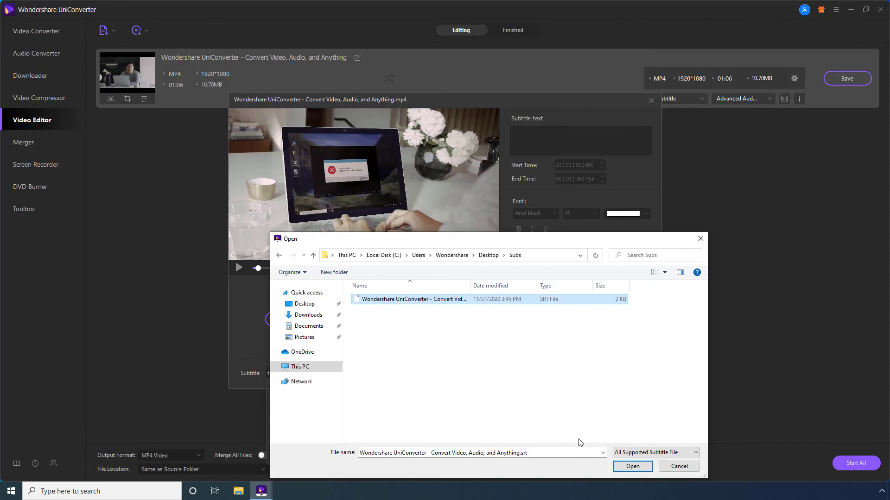
pyautogui.click(623, 465)
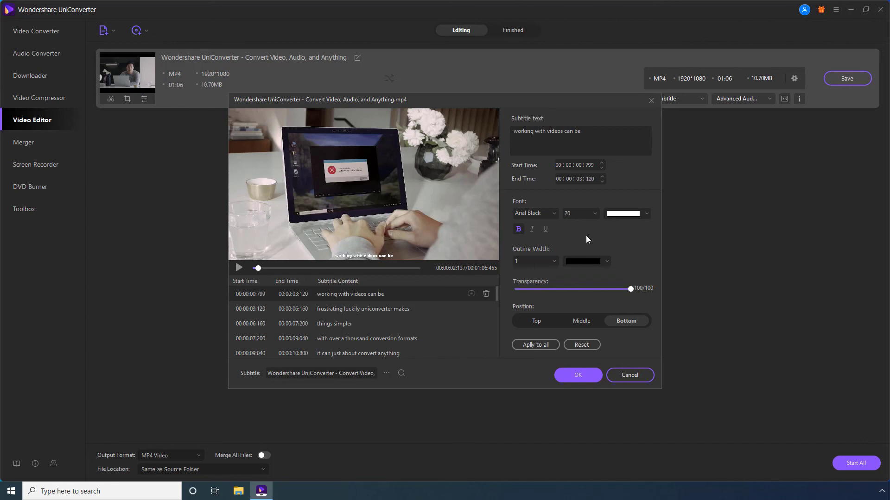
# Step: Accept the imported subtitles, save the video, and view the 22.69MB MP4 in Finished
pyautogui.click(578, 373)
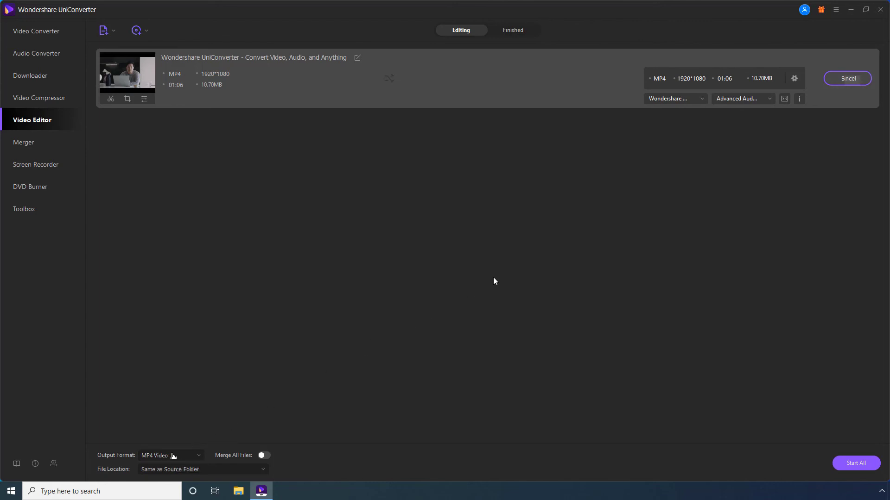
pyautogui.click(844, 76)
pyautogui.click(511, 28)
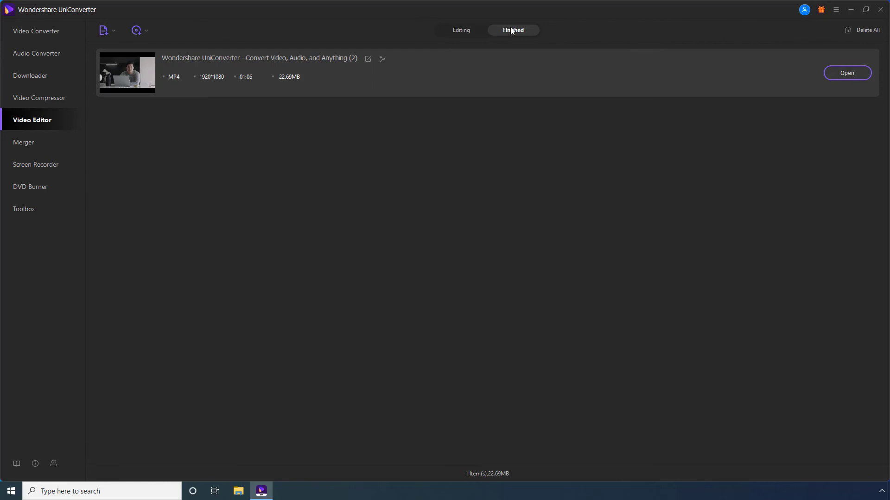